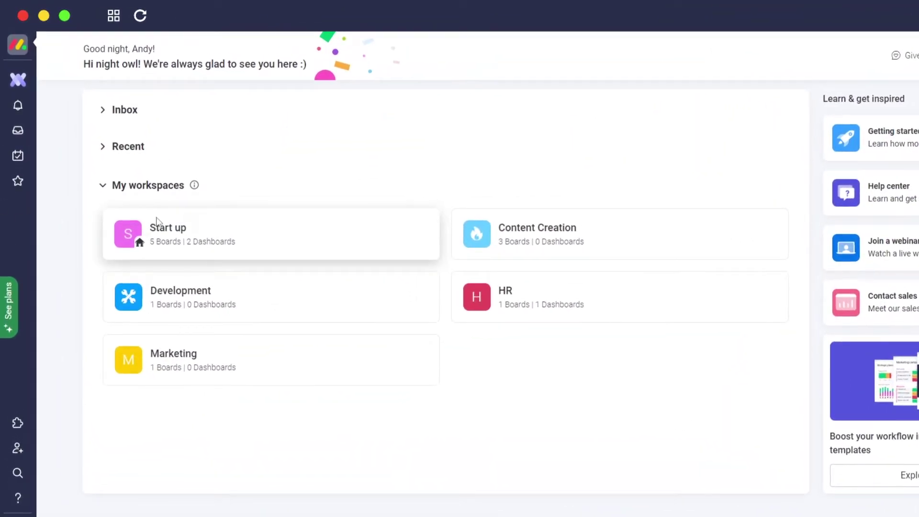
Open the Start up workspace from the home page
click(157, 222)
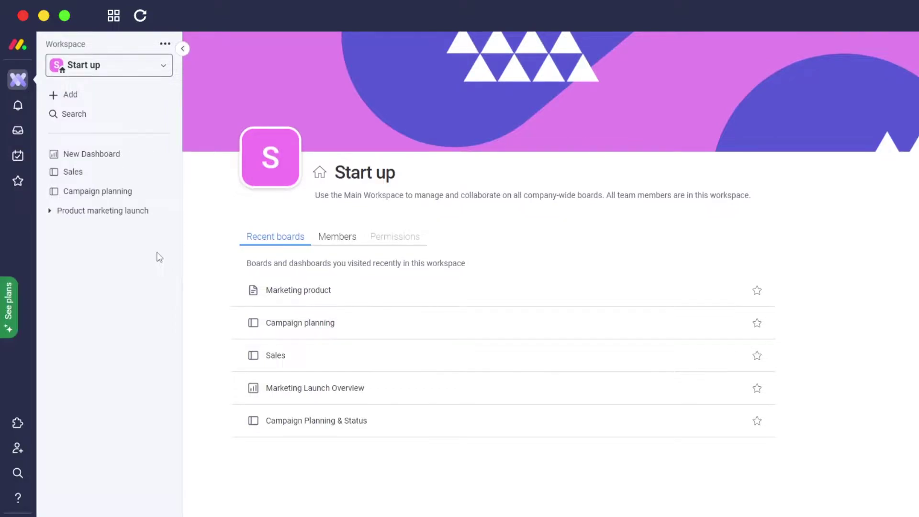
Add a new doc titled 'Marketing' to the Start up workspace
click(67, 95)
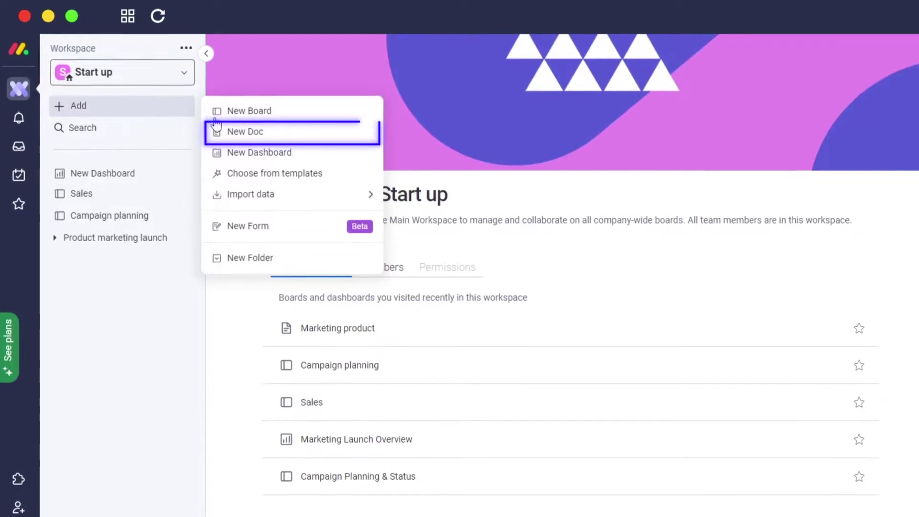
click(246, 133)
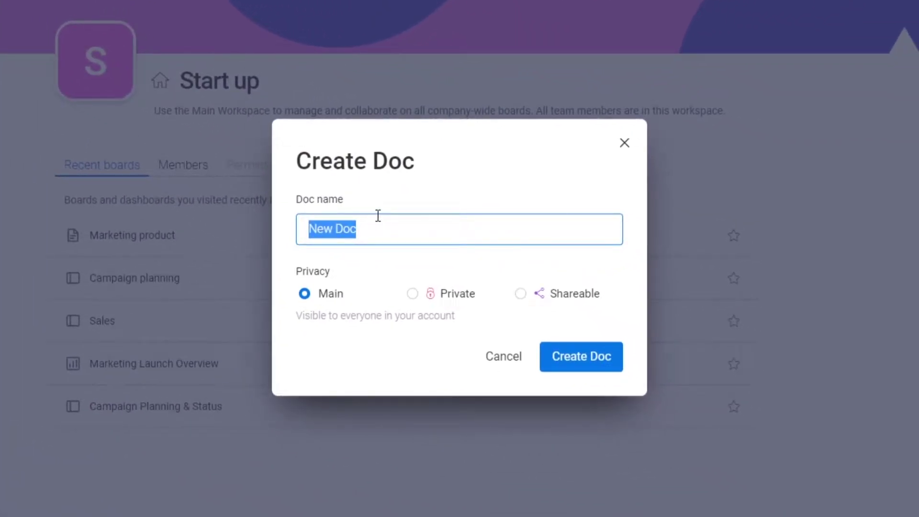
text(Marketing)
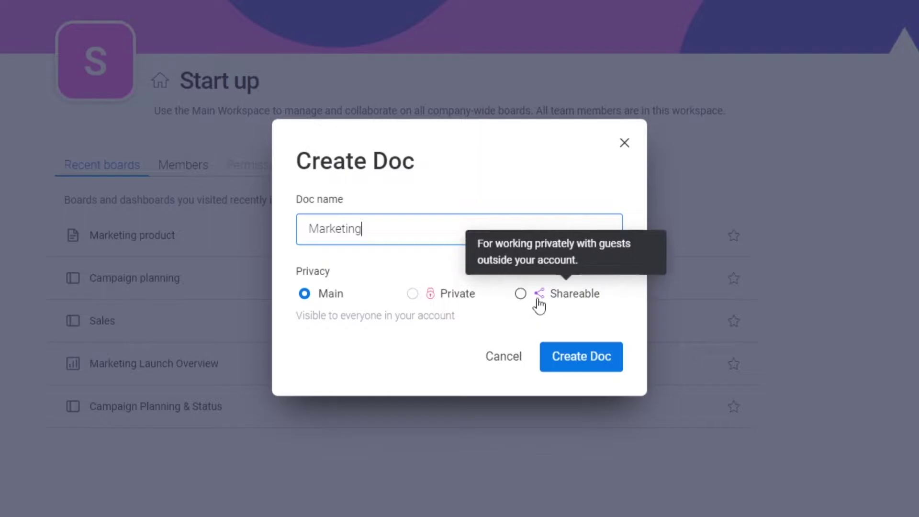
click(605, 366)
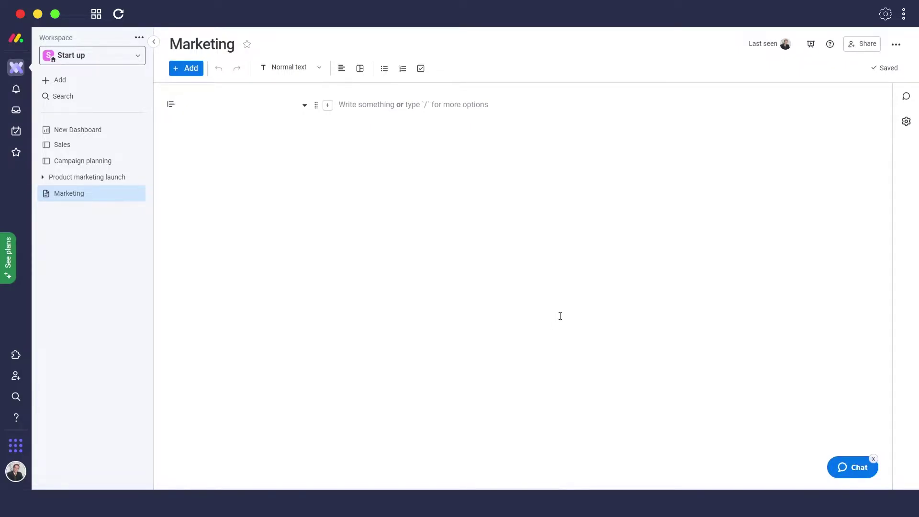
Share the Marketing doc with a teammate found by name search
click(864, 47)
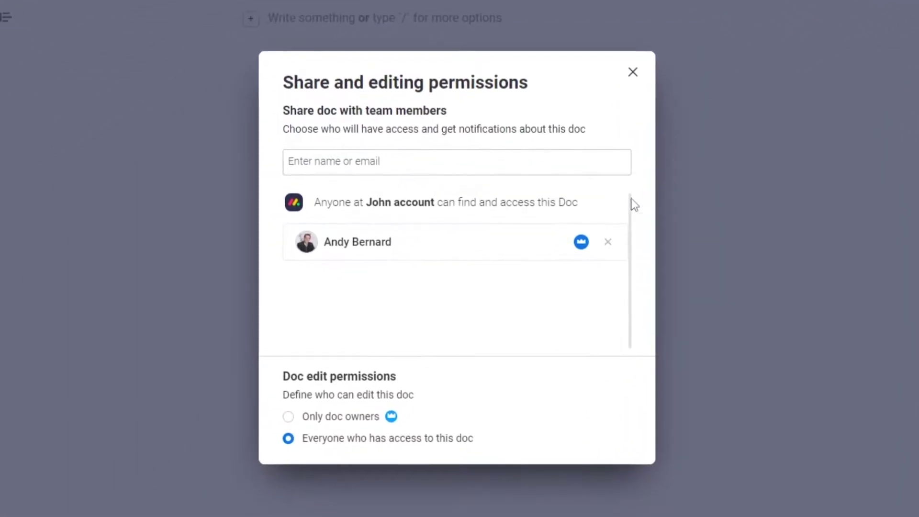
click(304, 166)
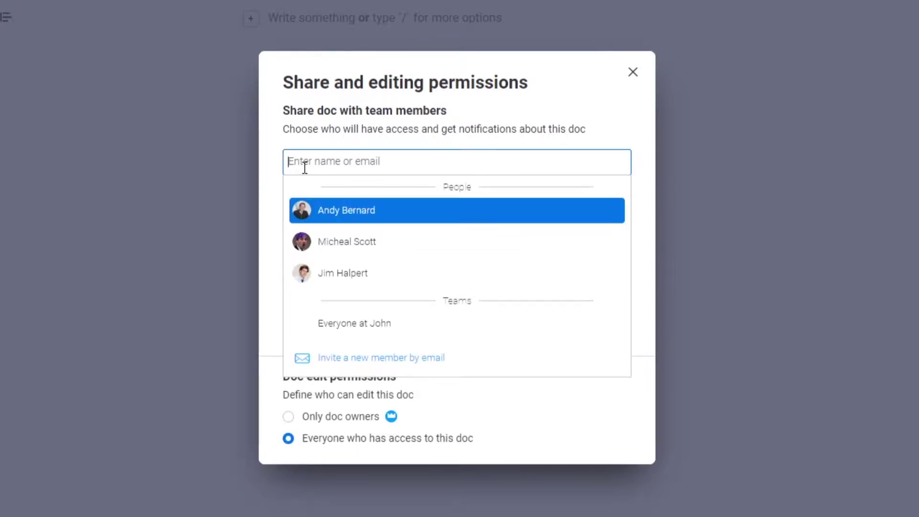
text(pam)
click(317, 209)
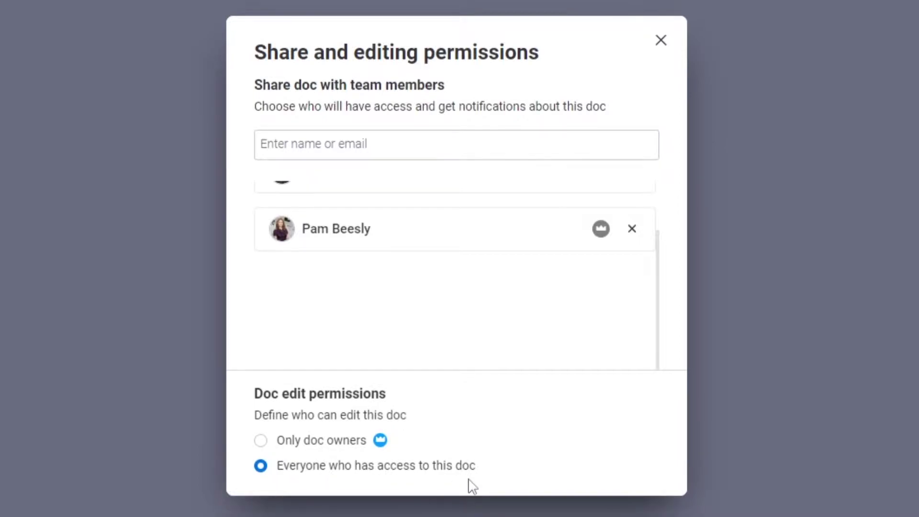
Restrict editing to doc owners only and make the added teammate an owner
click(261, 441)
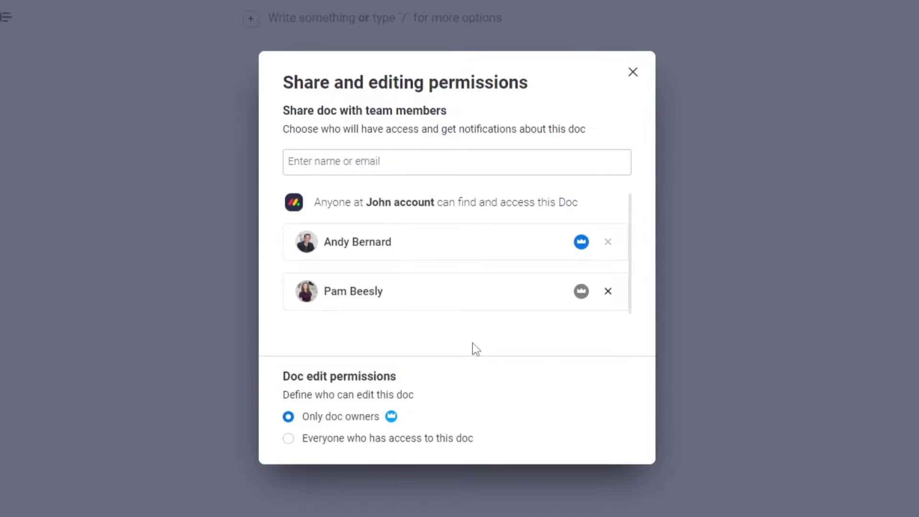
click(582, 292)
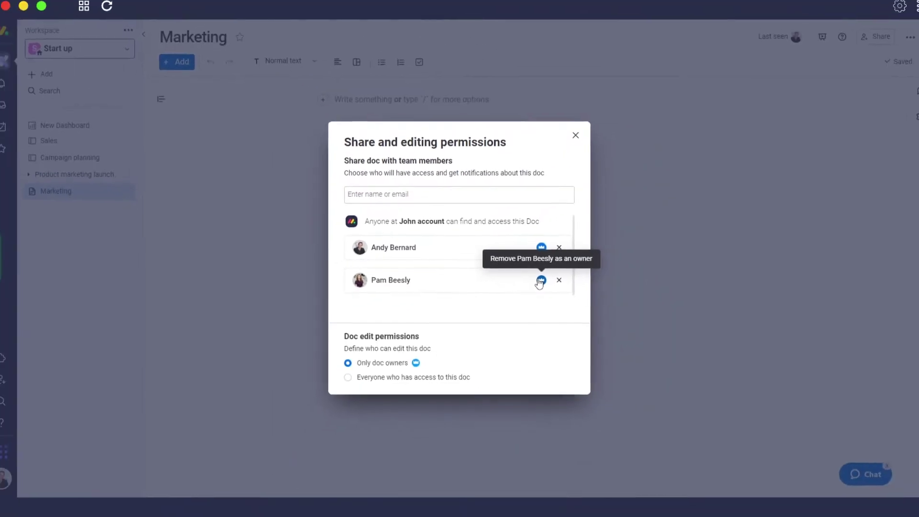
click(572, 140)
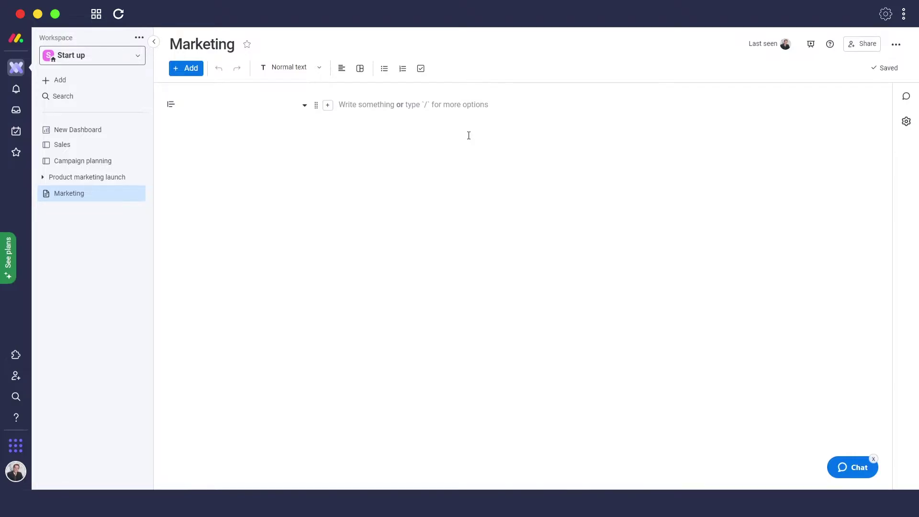
click(190, 71)
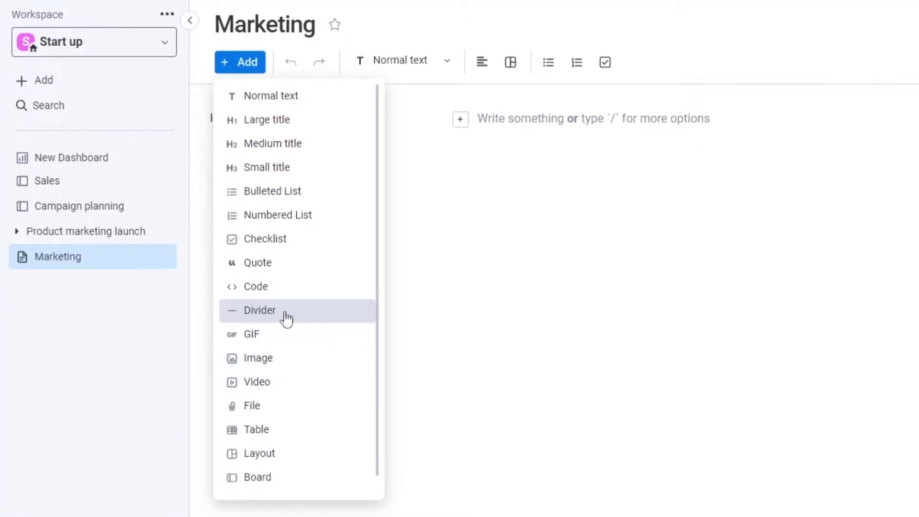
click(400, 275)
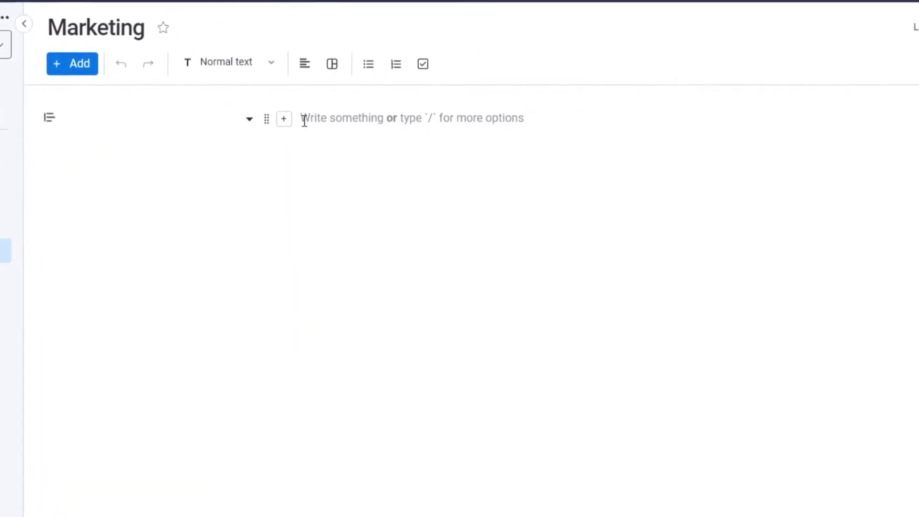
text(/)
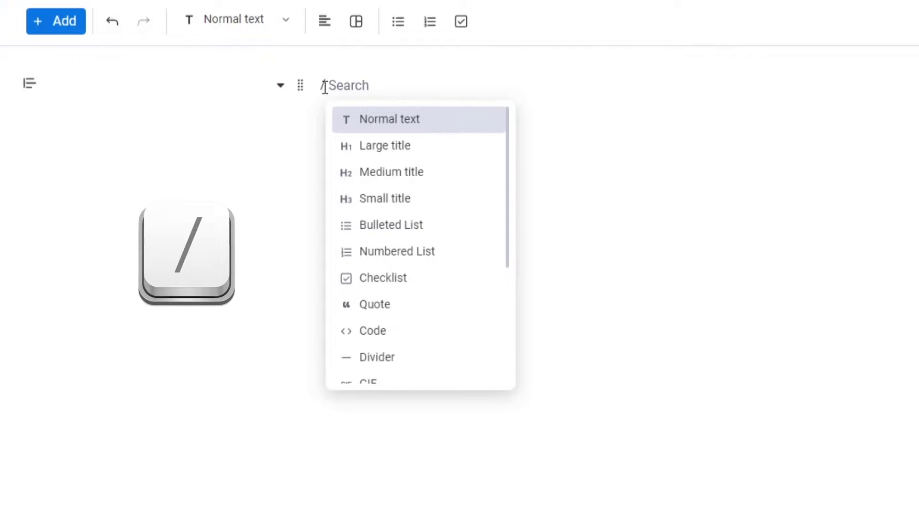
key(Down)
key(Down)
key(Down)
key(Down)
key(Down)
key(Down)
key(Down)
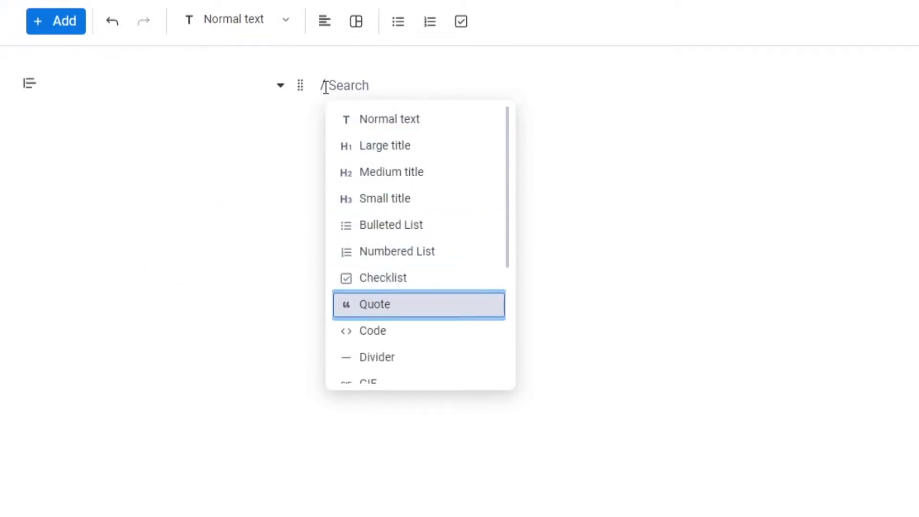
key(Down)
key(Down)
key(Down)
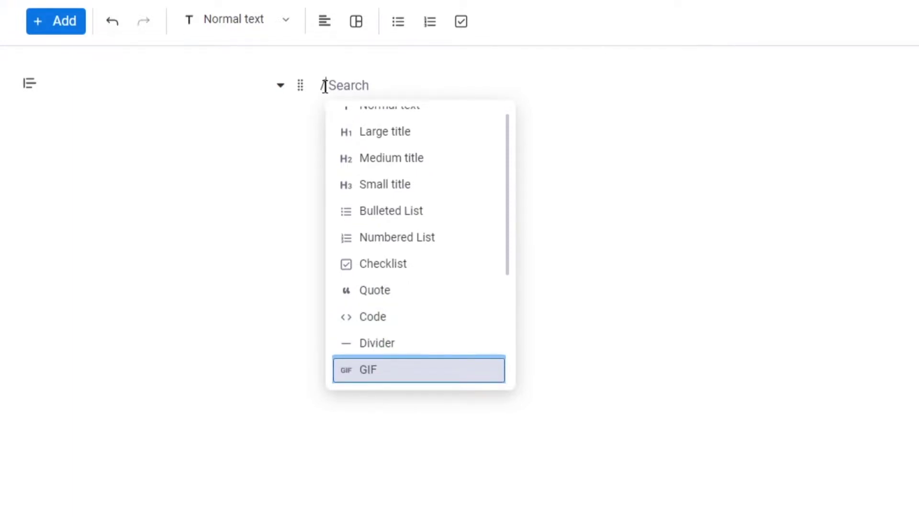
key(BackSpace)
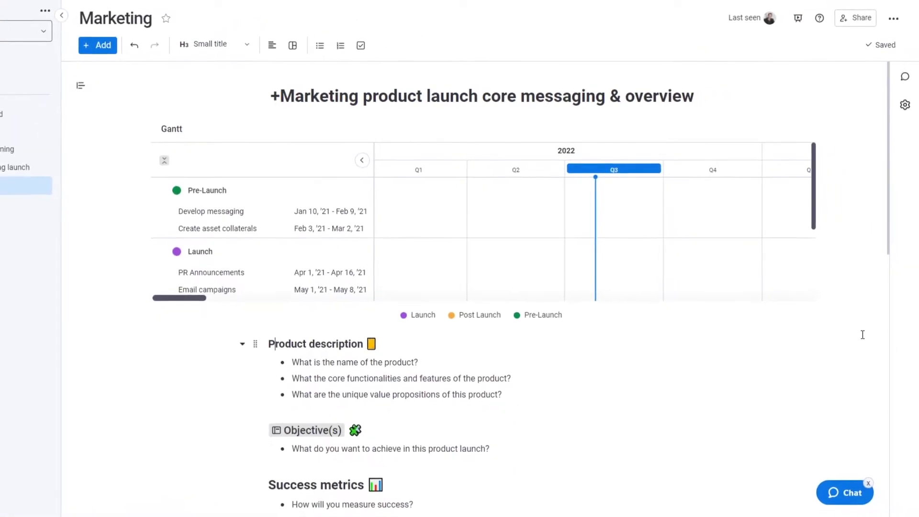
Delete the stray '+' before the 'Marketing product launch core messaging & overview' title
click(281, 95)
key(BackSpace)
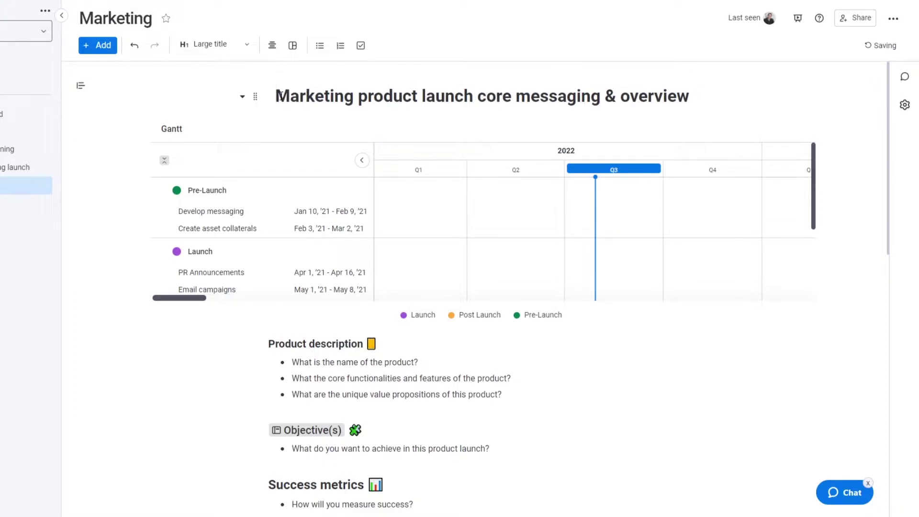
click(118, 154)
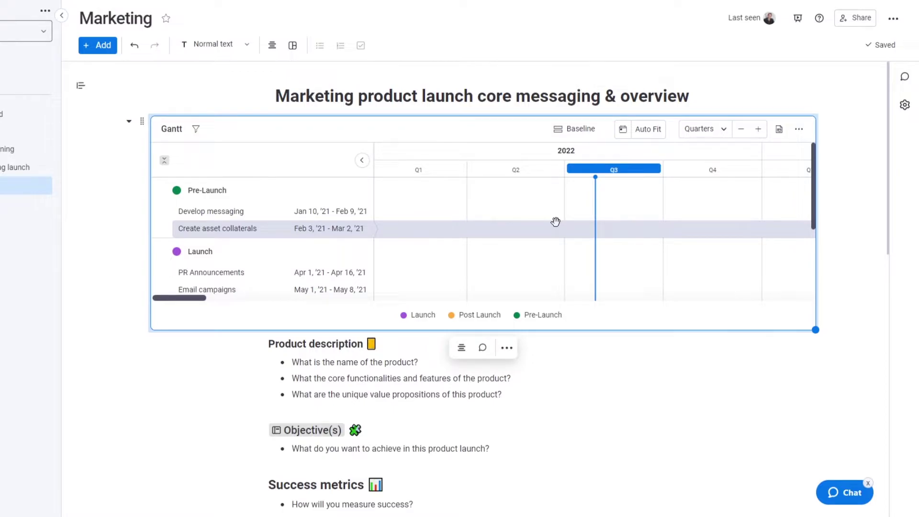
Scroll down through the Marketing strategy section and product descriptions table
scroll(555, 222, down, 3)
scroll(288, 378, down, 5)
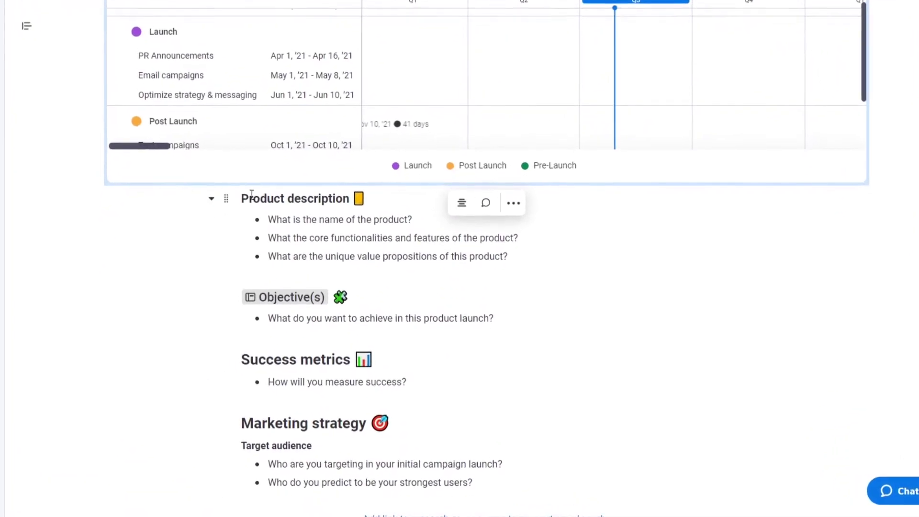
scroll(276, 341, down, 3)
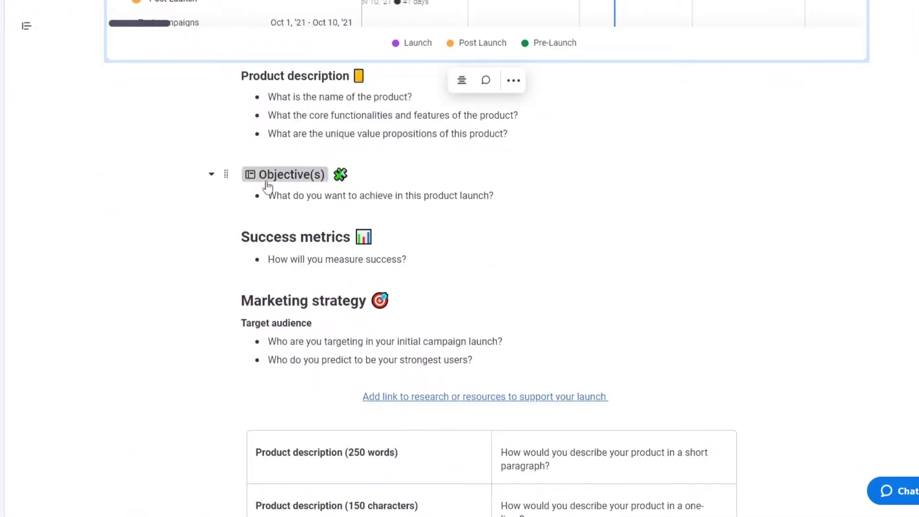
scroll(273, 294, down, 3)
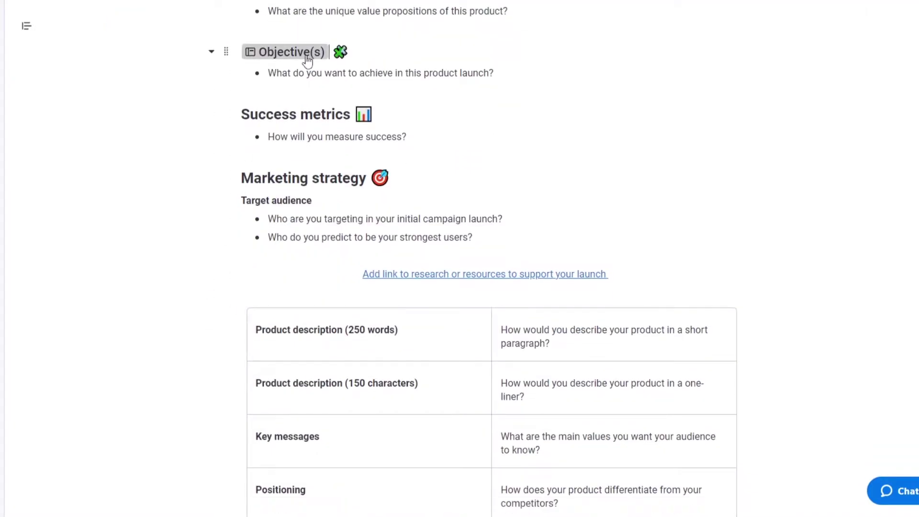
scroll(259, 233, down, 7)
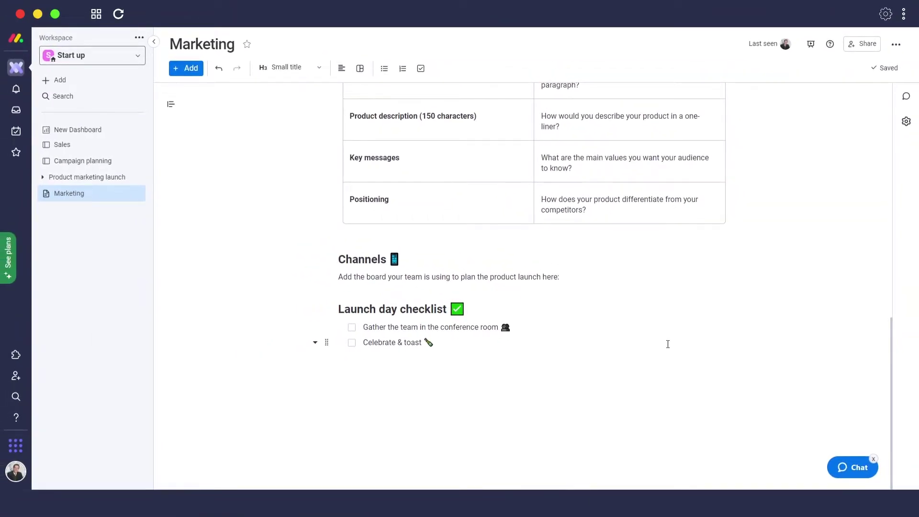
scroll(668, 344, up, 1)
click(400, 306)
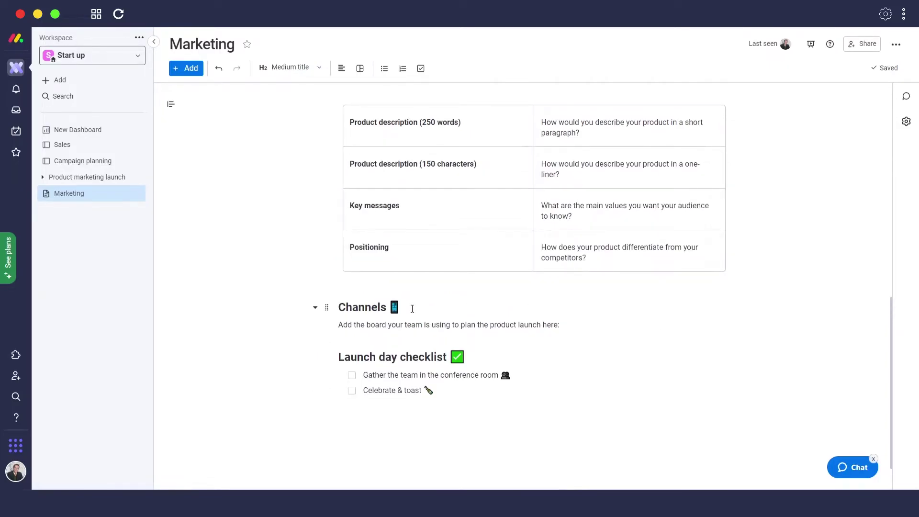
text(@)
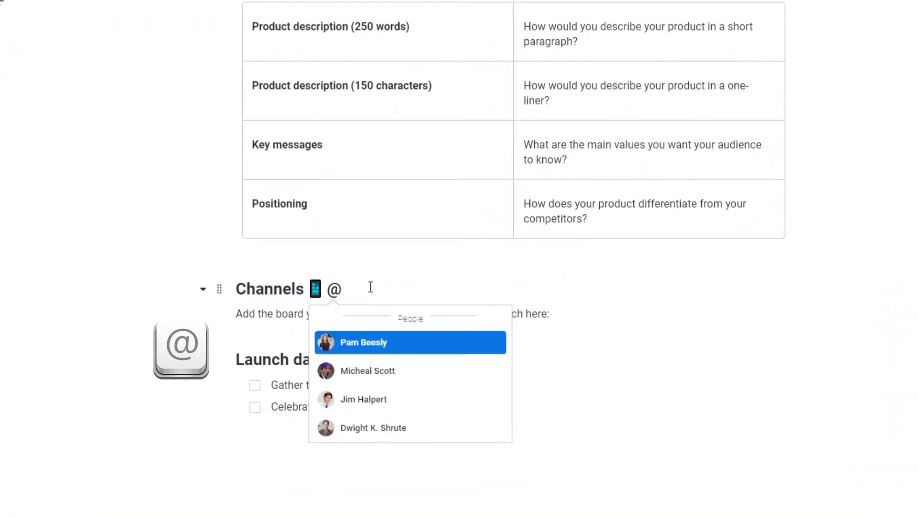
click(367, 352)
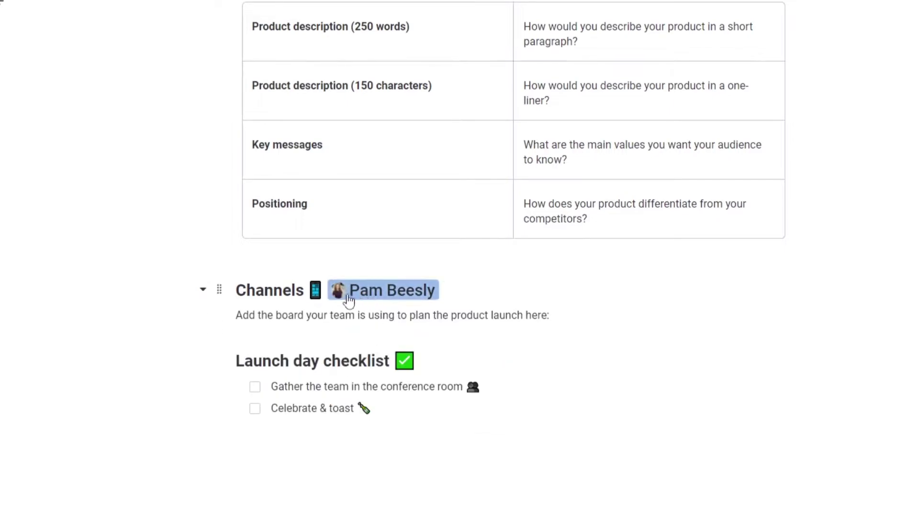
mouse_move(349, 300)
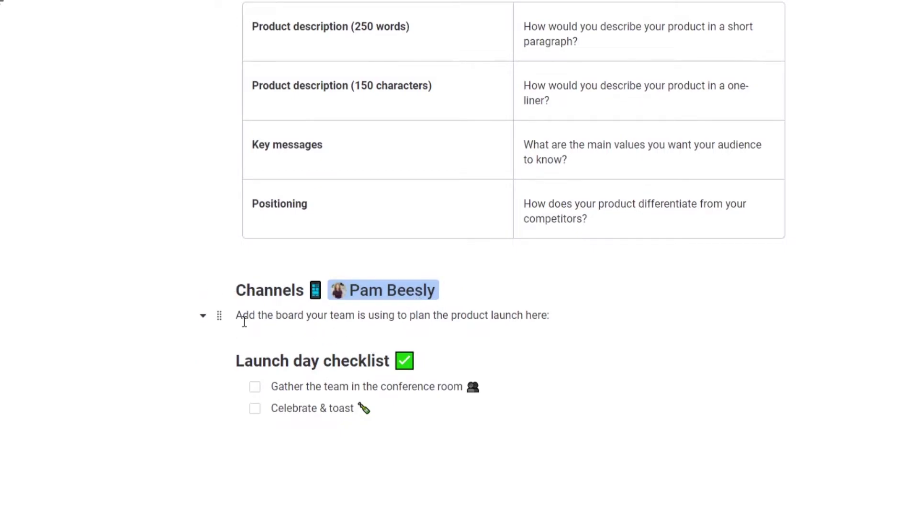
Highlight the paragraph about adding the team's board, deselect it, and scroll back up
drag(237, 316, 550, 316)
click(556, 324)
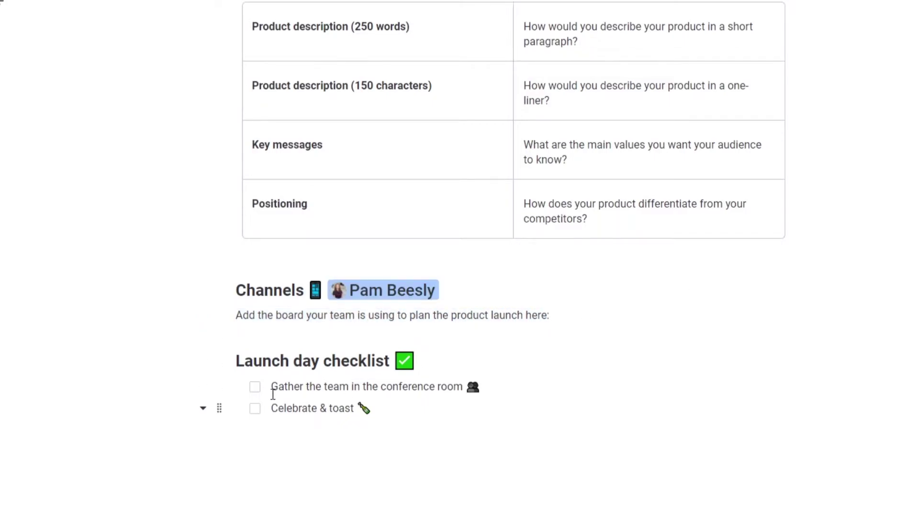
scroll(459, 359, up, 1)
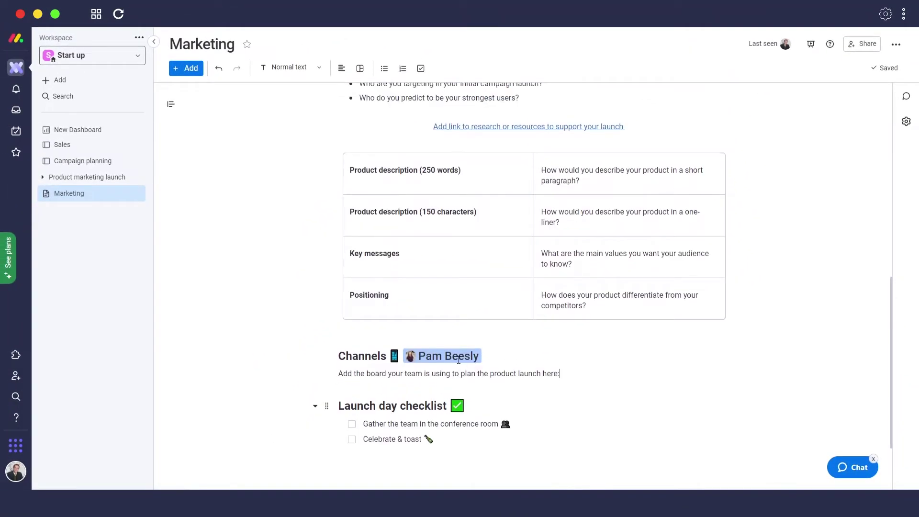
mouse_move(460, 366)
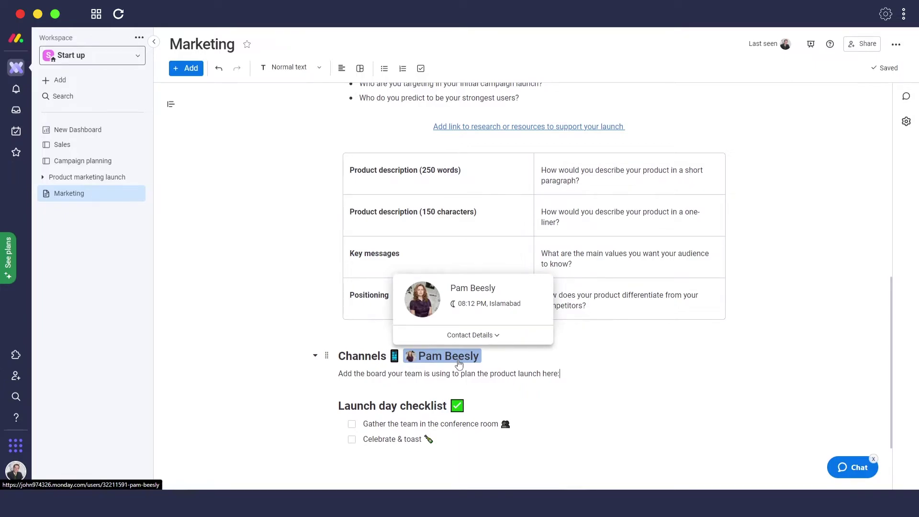
scroll(288, 228, up, 2)
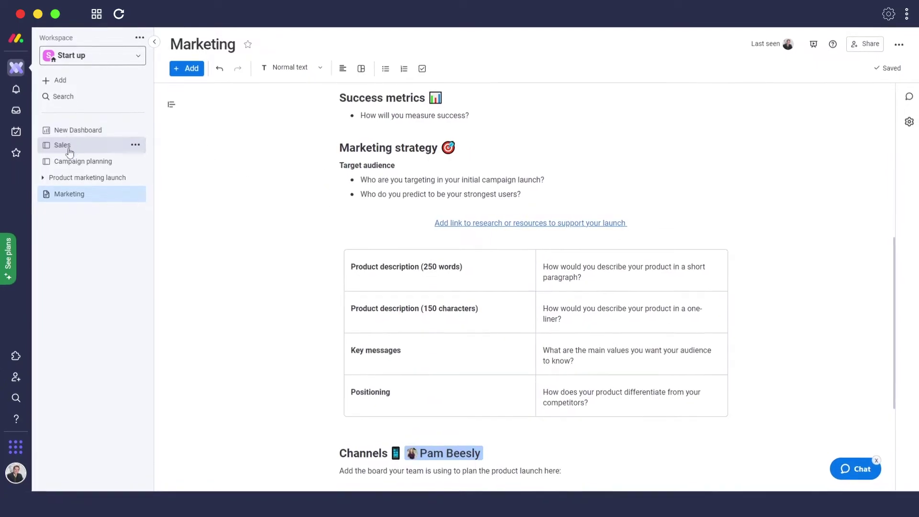
Add a new Files column to the Campaign planning board
click(111, 224)
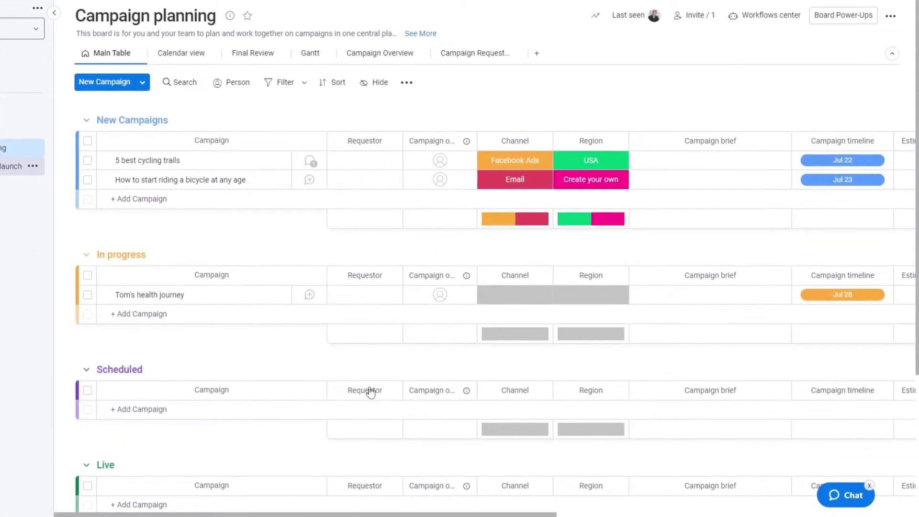
scroll(620, 514, right, 10)
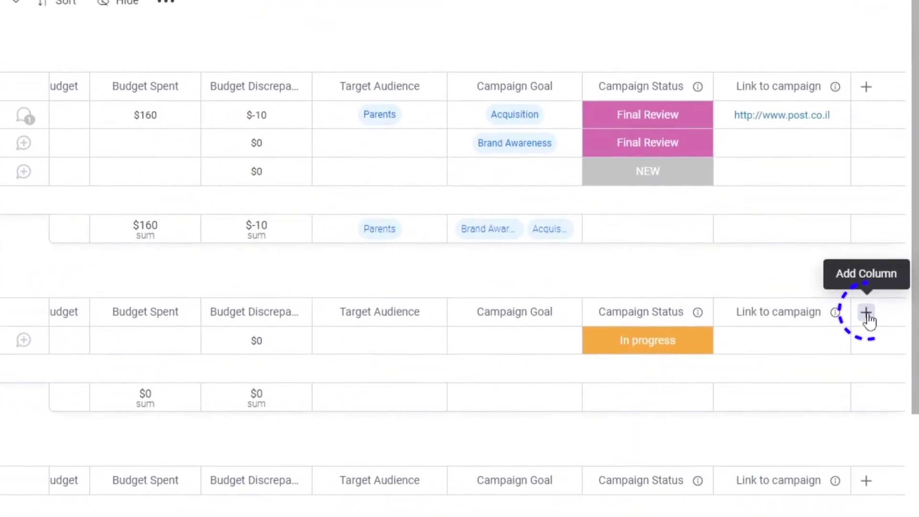
click(867, 314)
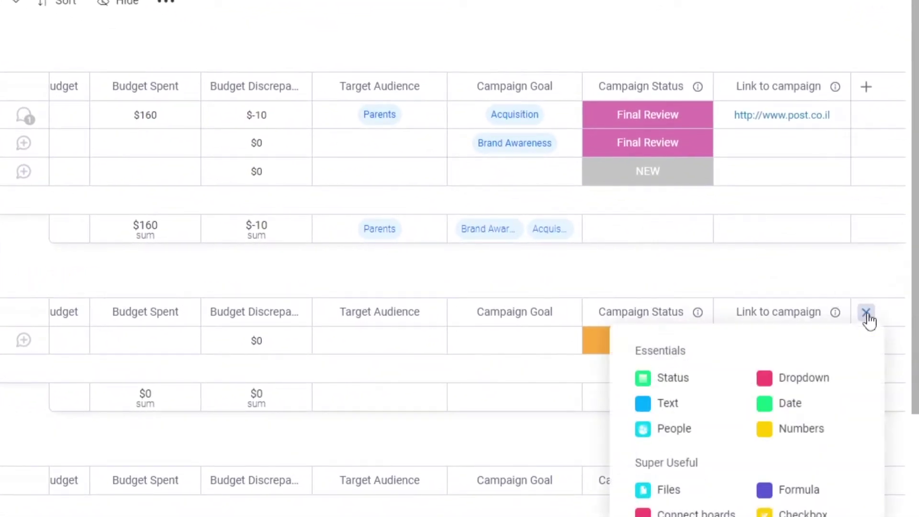
click(663, 374)
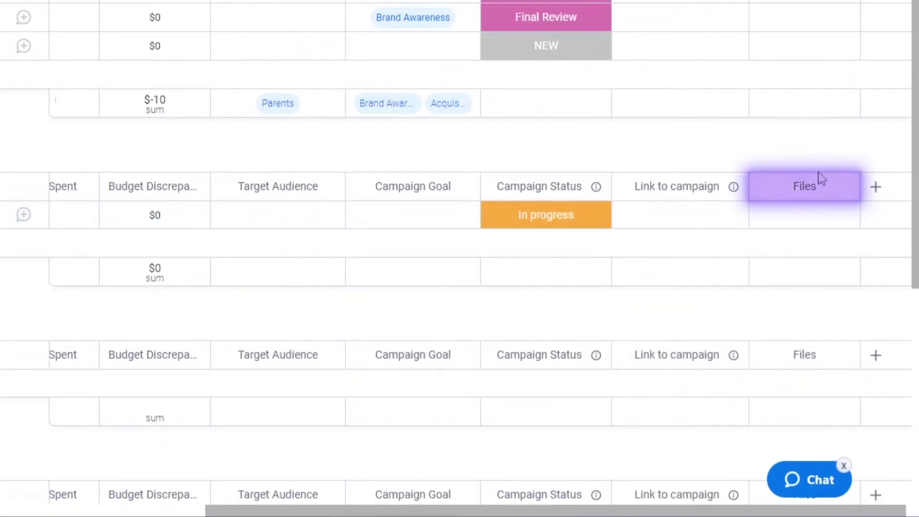
Attach the Marketing doc to the In progress campaign's Files cell
click(799, 216)
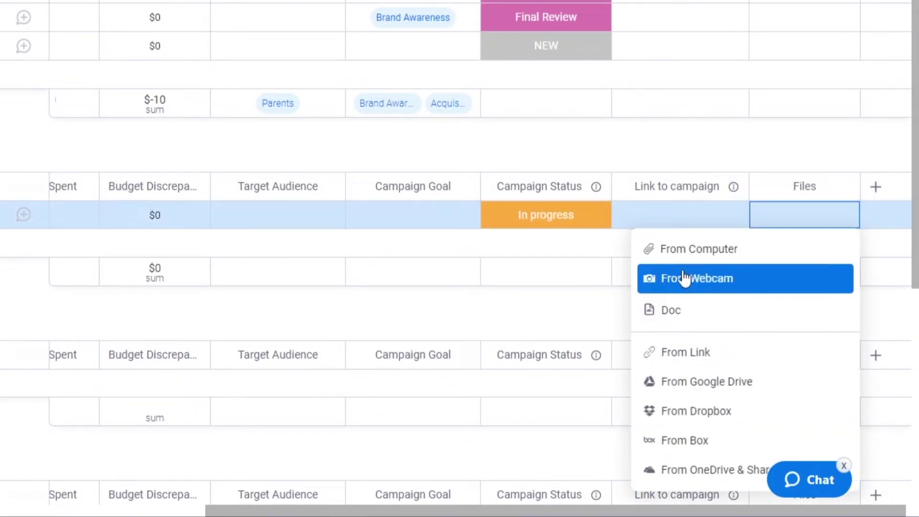
click(684, 313)
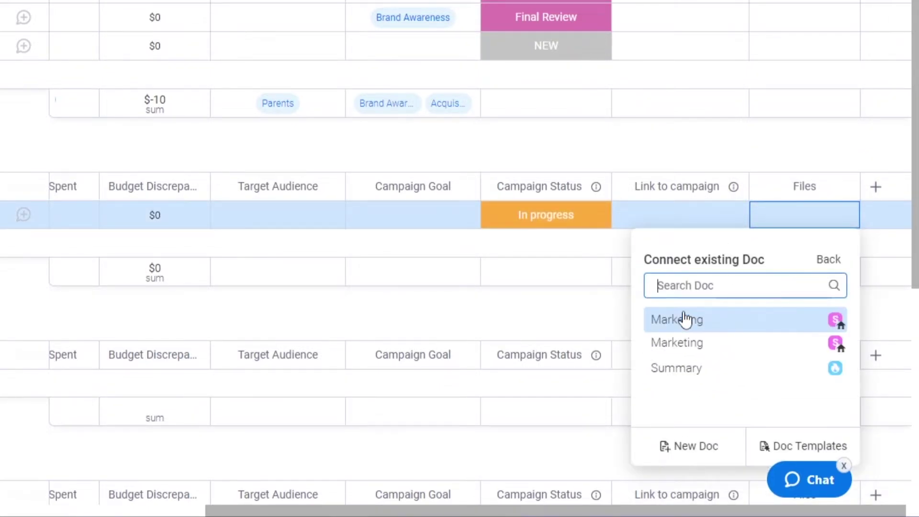
click(749, 329)
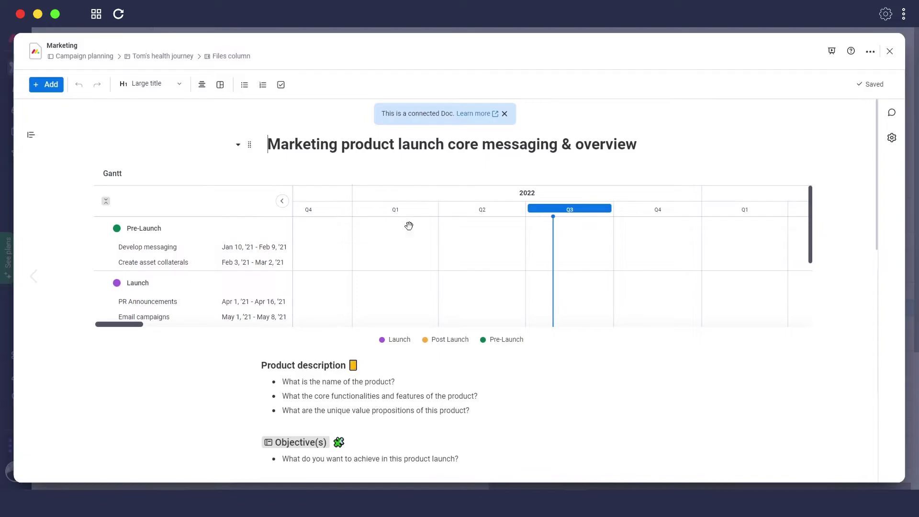
Scroll through the connected Marketing doc, then close it to return to the board
scroll(618, 426, down, 3)
scroll(621, 425, down, 4)
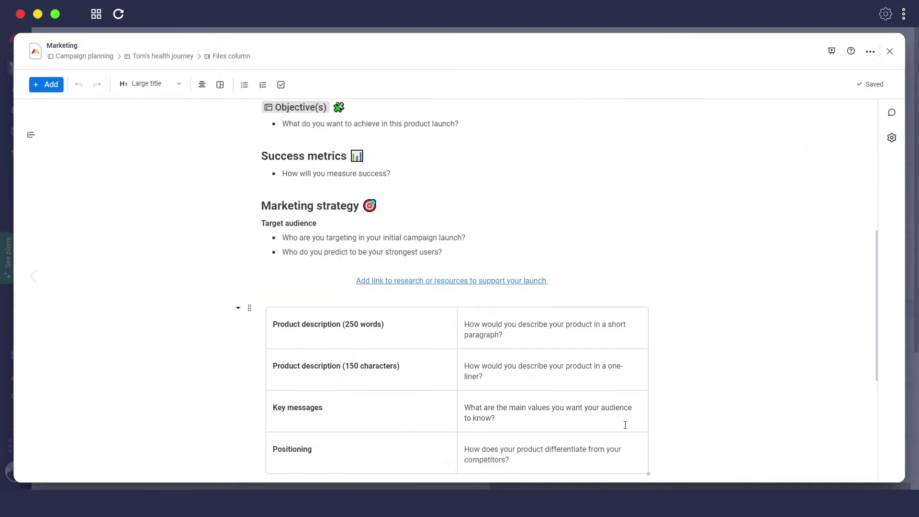
click(890, 51)
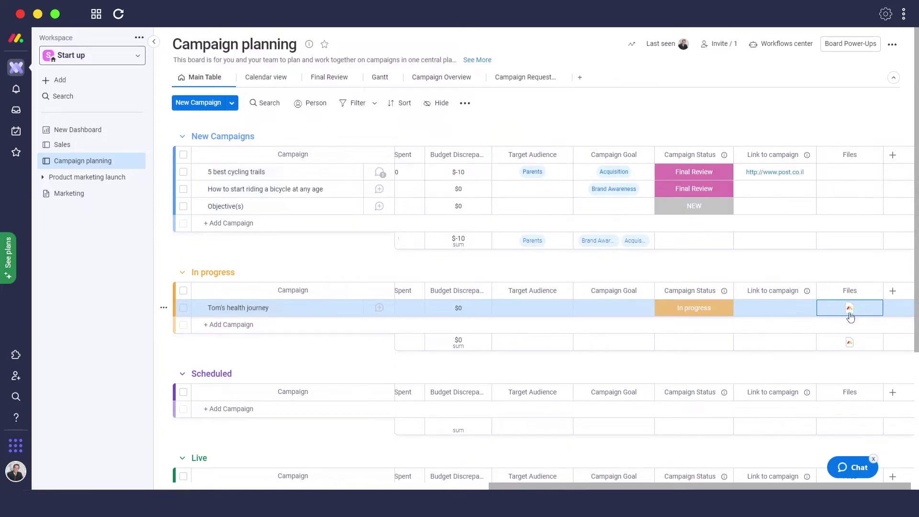
Turn the 'Marketing strategy' heading into a Campaign planning item under New Campaigns, then view the board
click(77, 193)
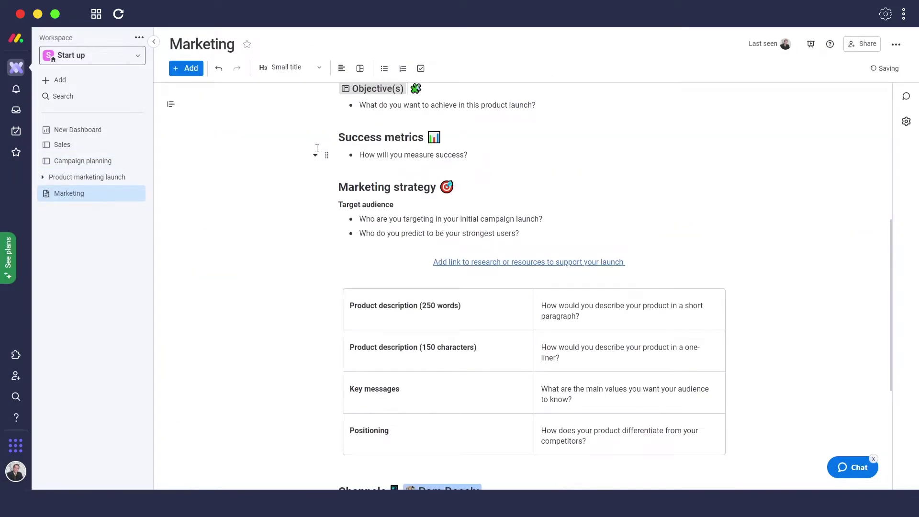
scroll(317, 148, down, 1)
drag(339, 140, 439, 140)
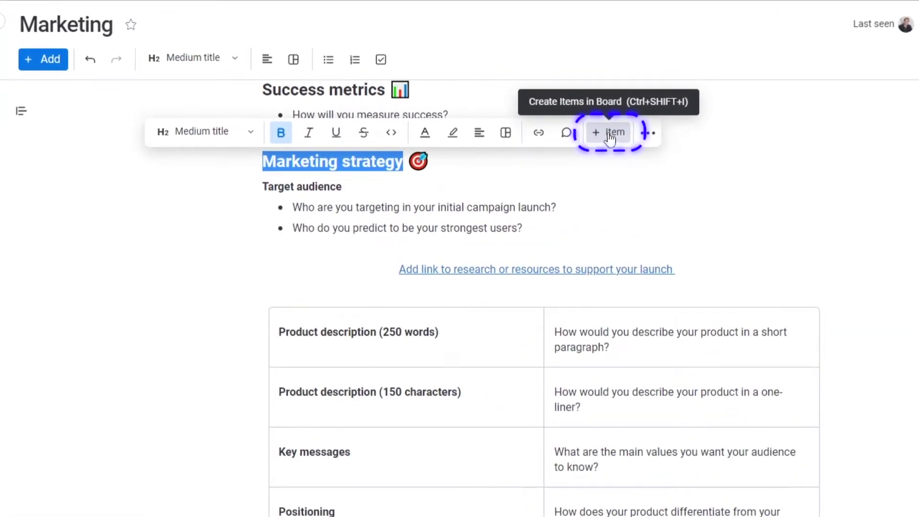
click(610, 135)
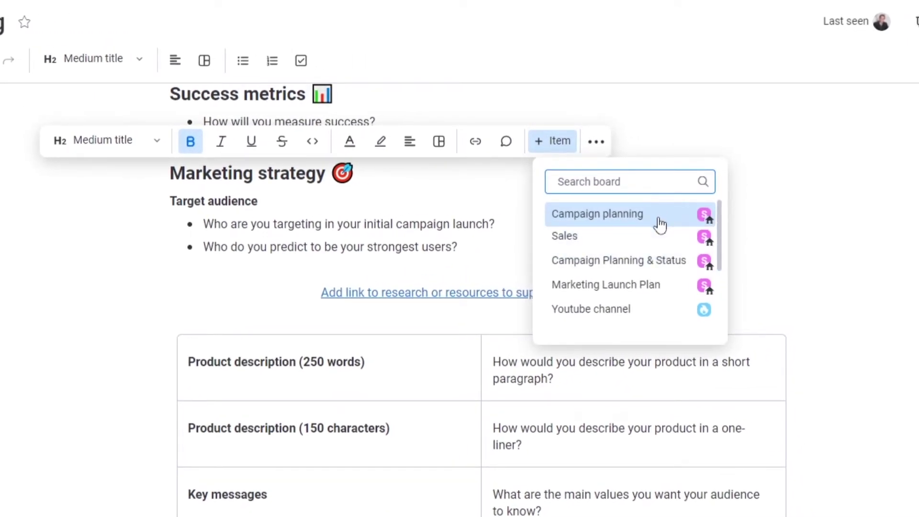
click(660, 217)
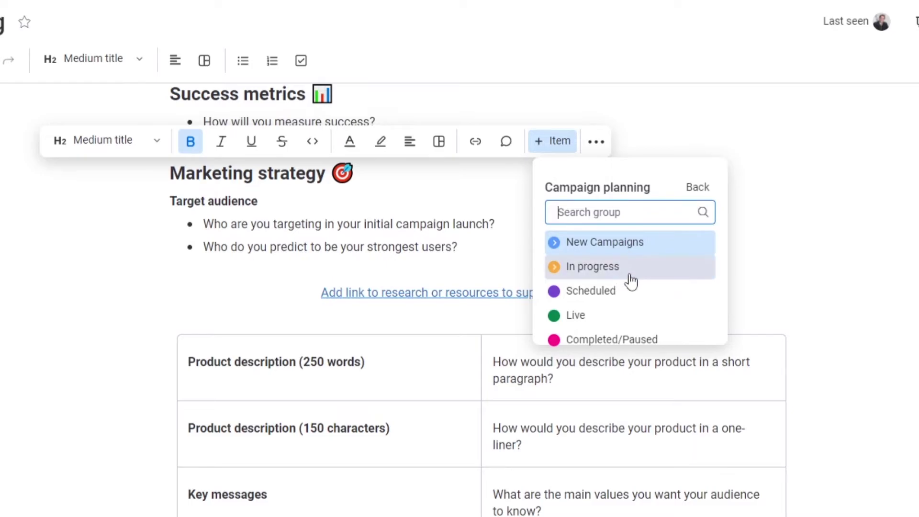
click(630, 249)
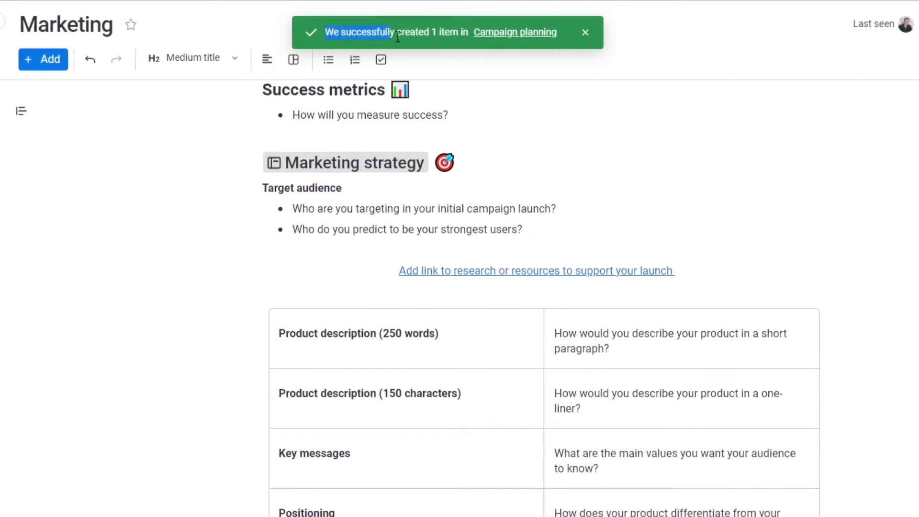
click(513, 39)
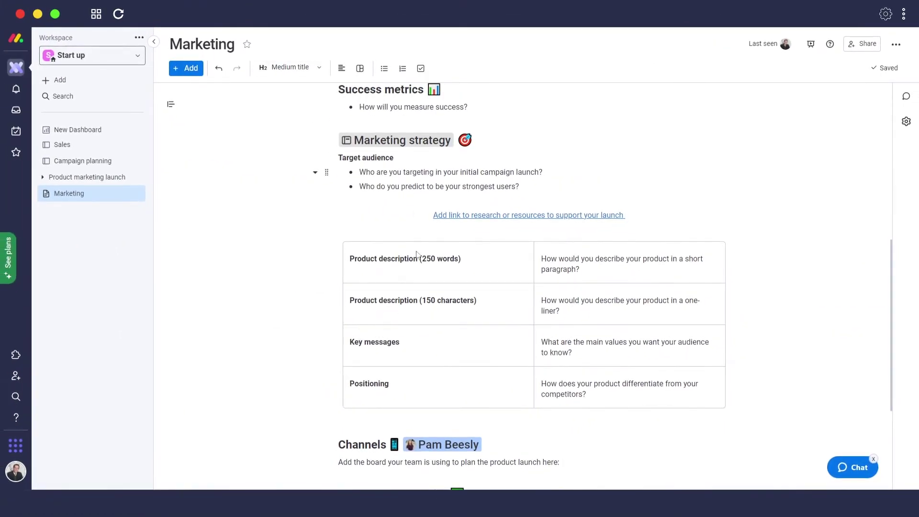
Scroll down the Marketing doc to the Launch day checklist
scroll(417, 254, down, 4)
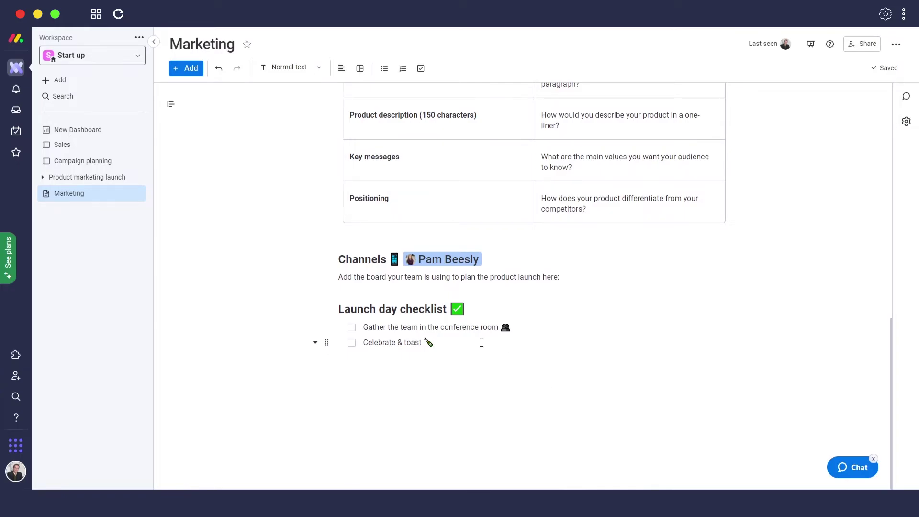
Insert a Chart widget block on a new line below the Launch day checklist
key(Return)
key(Return)
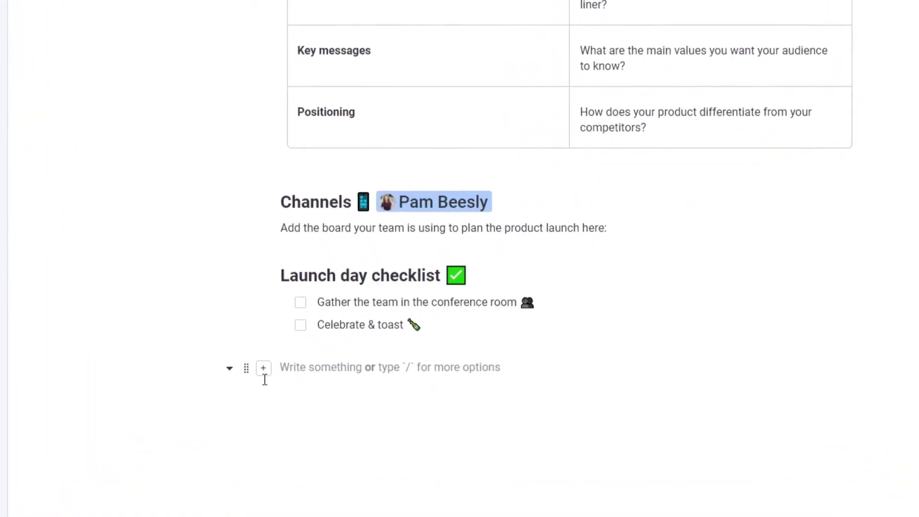
click(263, 306)
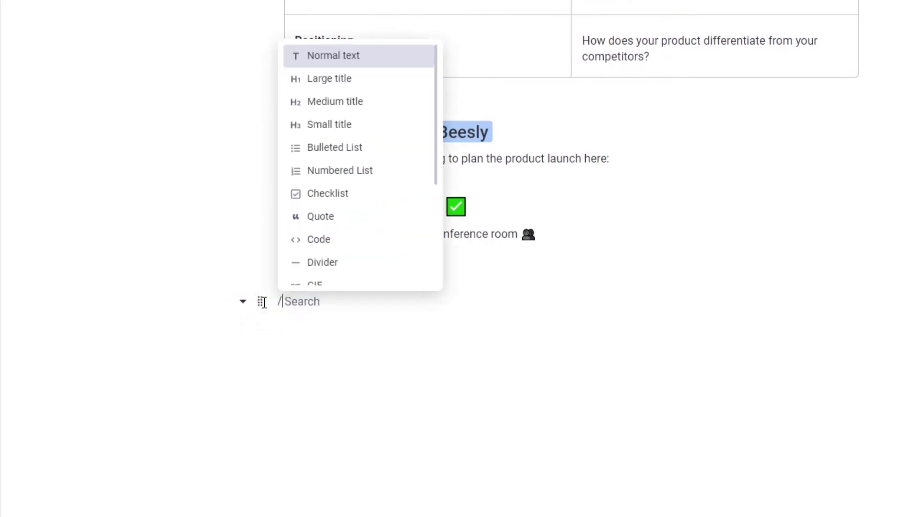
scroll(330, 261, down, 3)
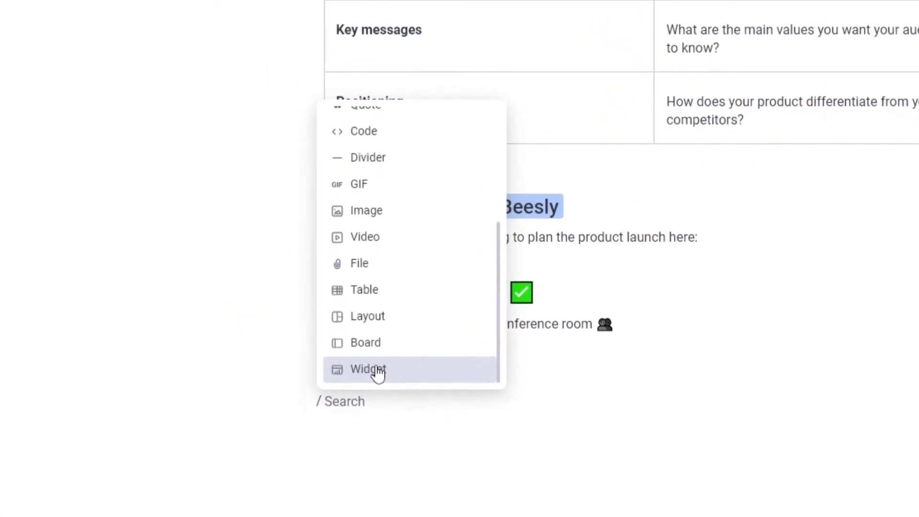
click(375, 379)
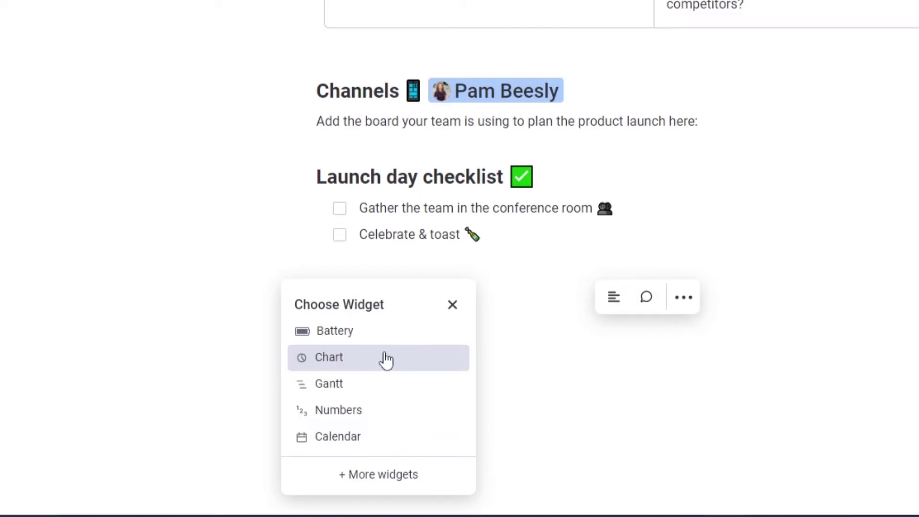
click(329, 358)
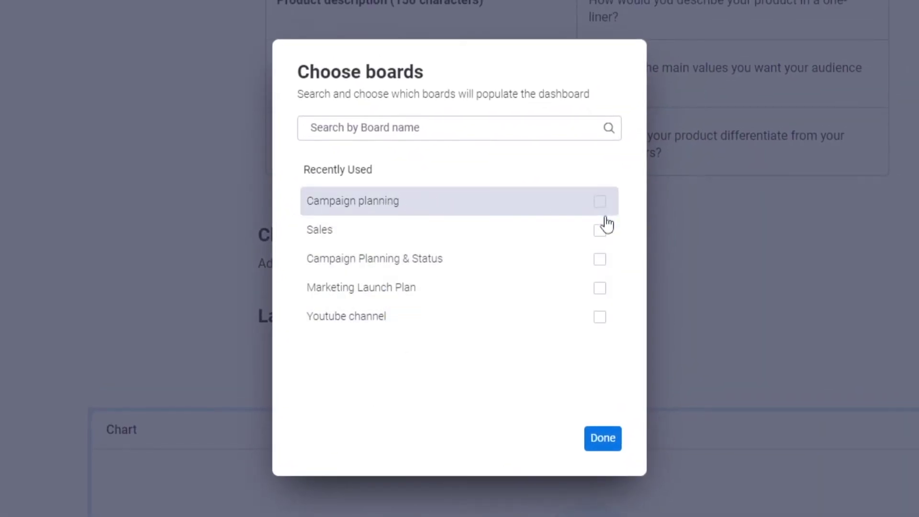
Choose Campaign Planning & Status and Sales as the chart's source boards
click(600, 260)
click(601, 293)
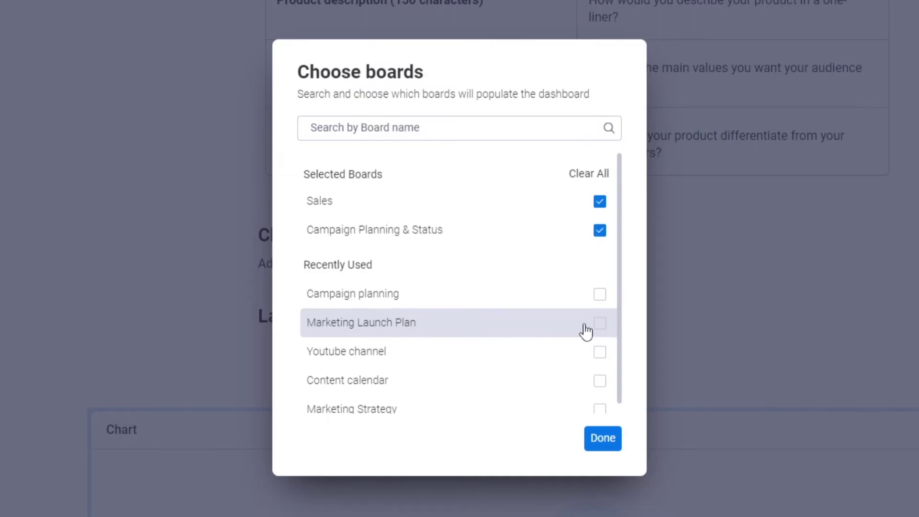
click(617, 443)
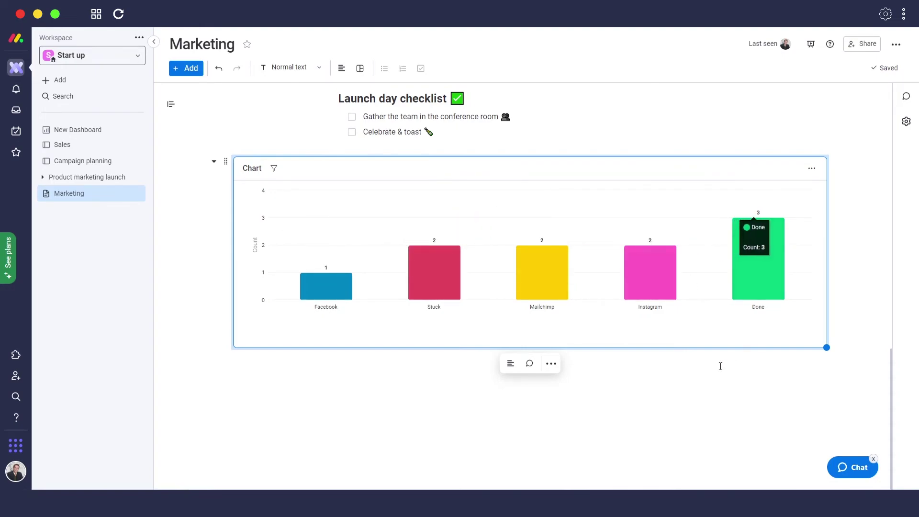
Add an empty paragraph below the chart widget
click(660, 392)
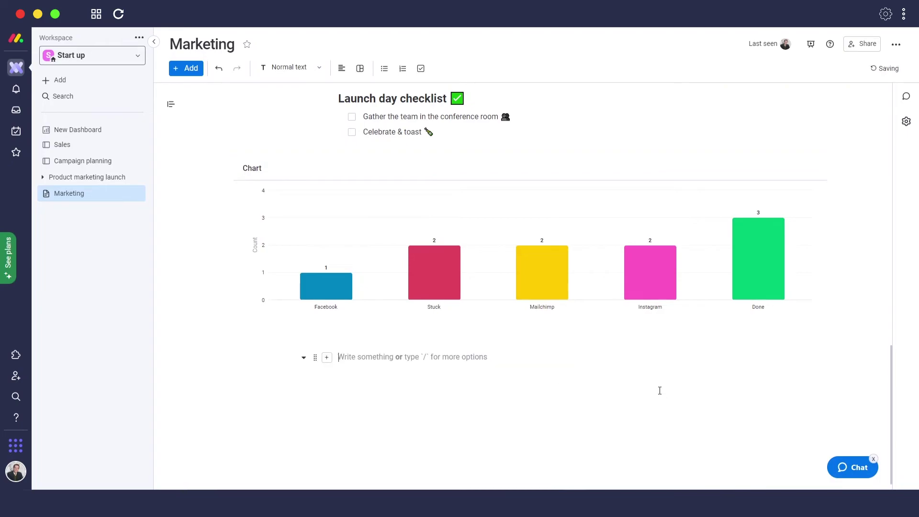